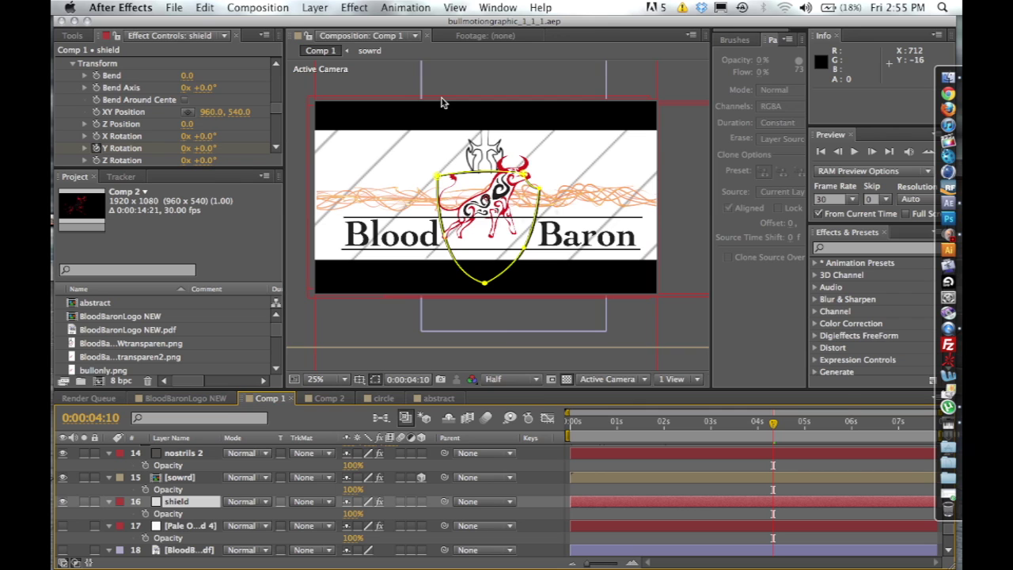
Return to Comp 1 to show the shield layer's 3D Stroke with Thickness 2.8 and Feather 19.0
click(170, 401)
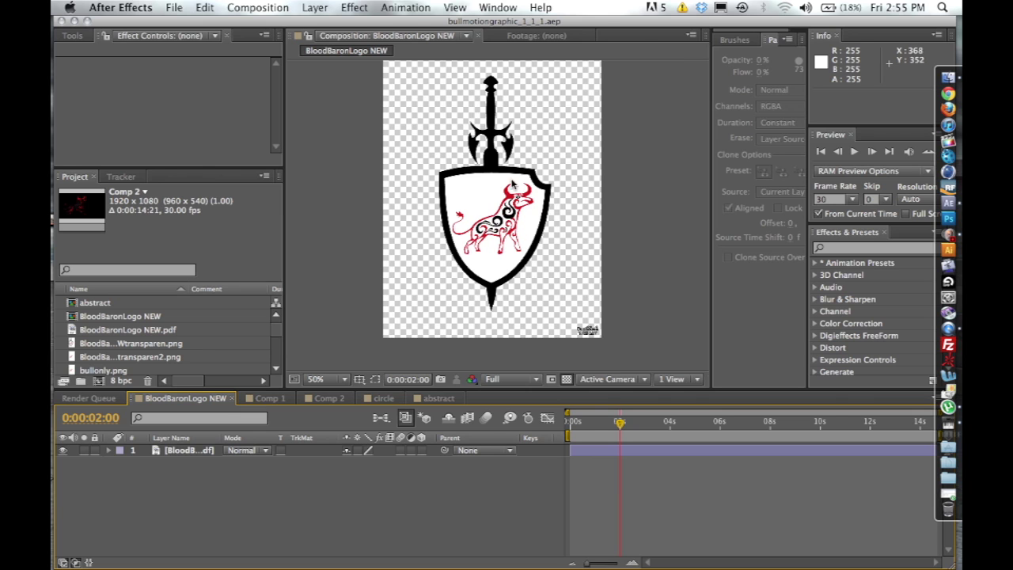
click(268, 398)
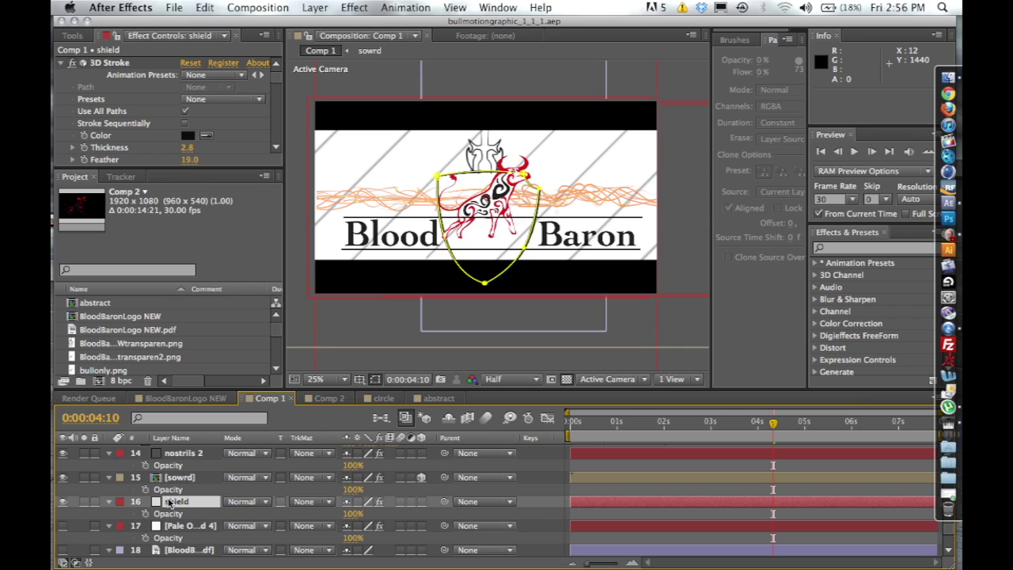
Scrub to 0:00:01:05 and scroll the shield's 3D Stroke settings through Taper and Transform
click(703, 431)
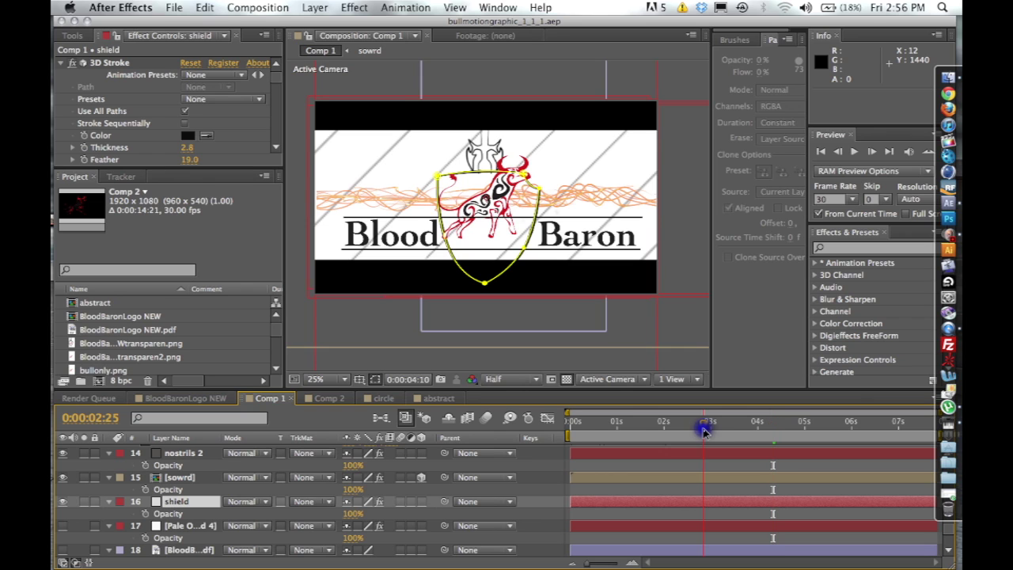
drag(703, 431, 600, 426)
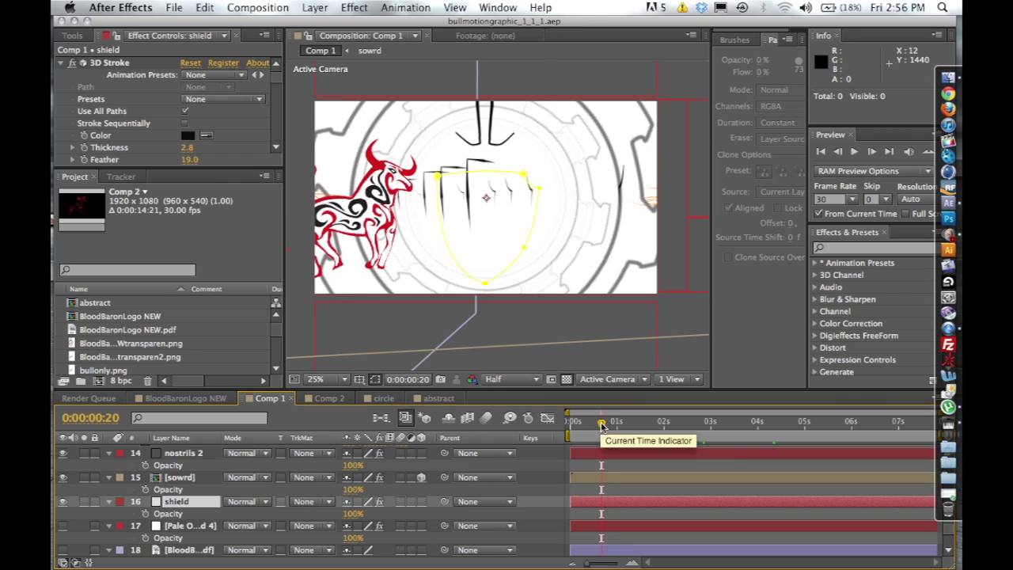
click(612, 426)
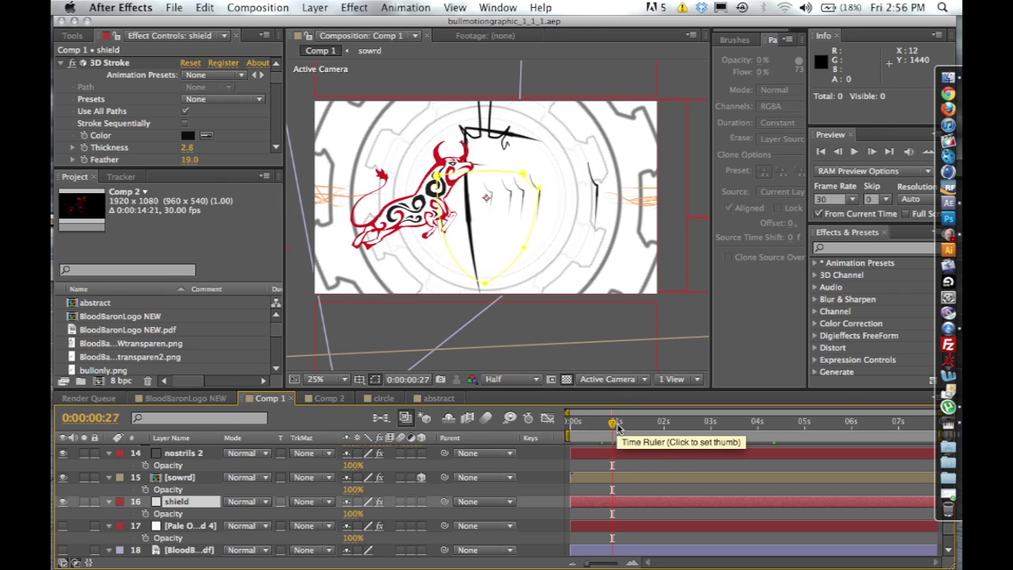
click(624, 427)
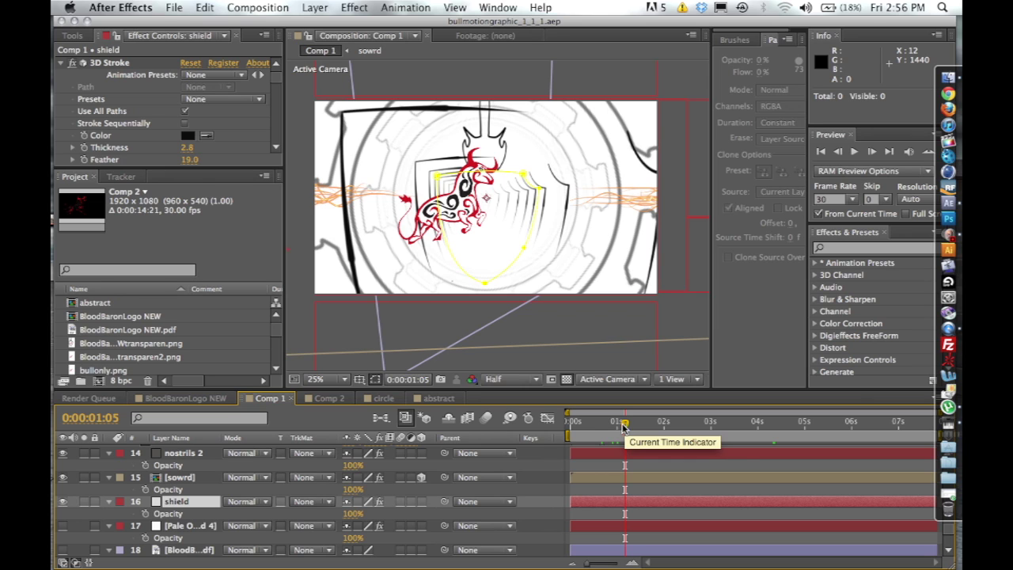
scroll(185, 131, down, 5)
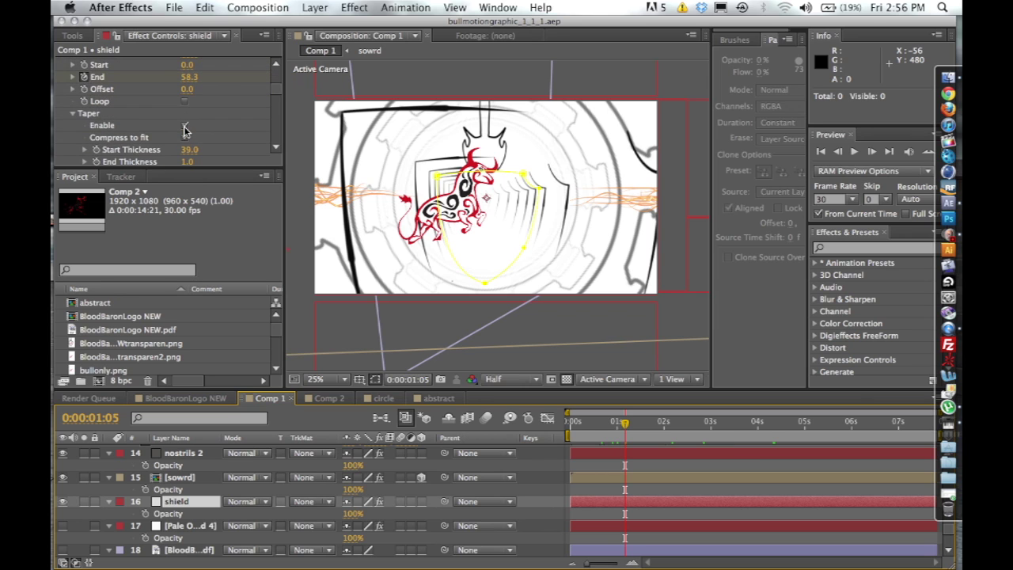
scroll(184, 131, down, 6)
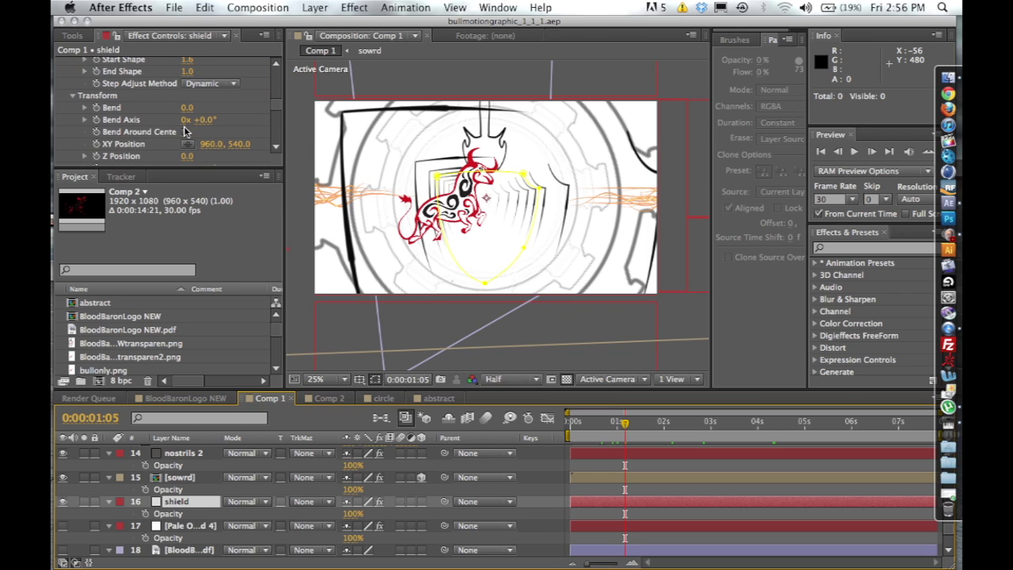
key(m)
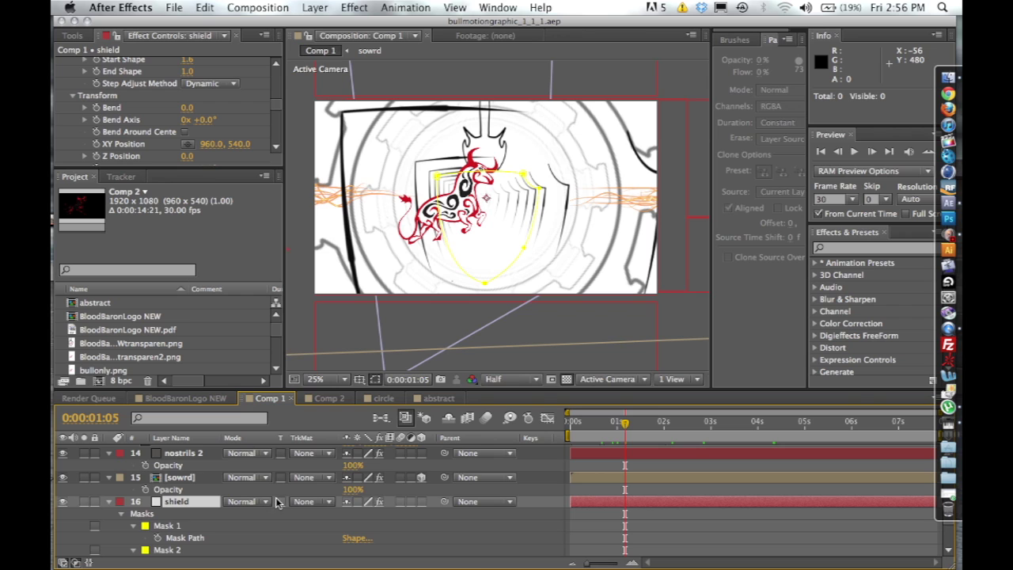
scroll(617, 523, down, 6)
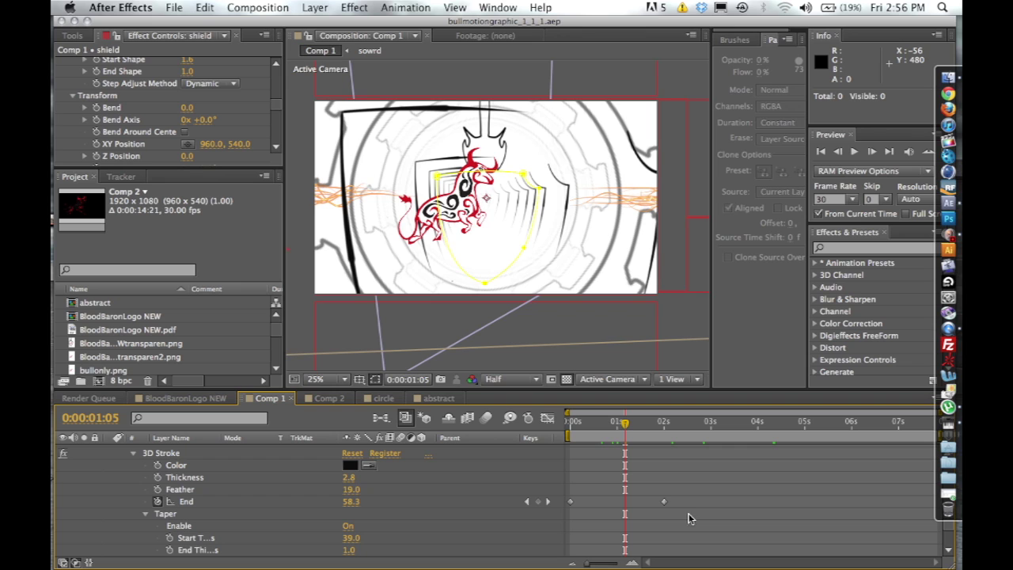
scroll(665, 514, down, 5)
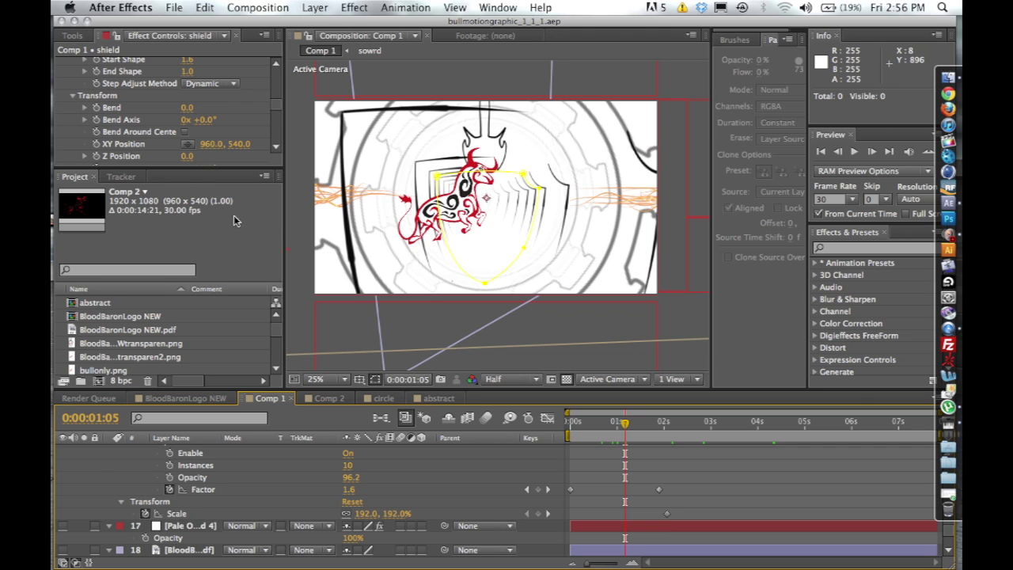
scroll(178, 147, down, 2)
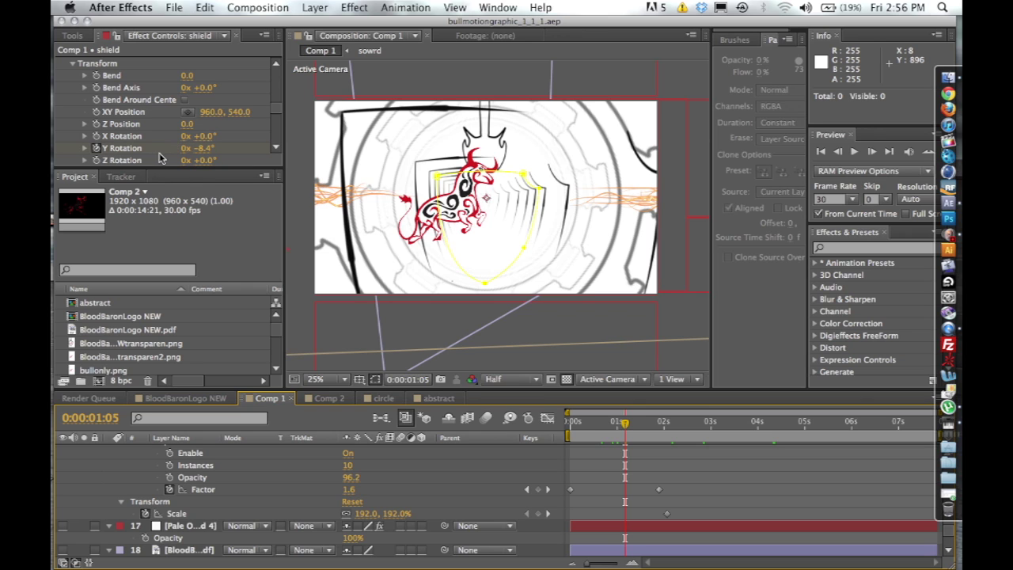
Preview the shield echoes at 0:00:01:29, the first frame, 0:00:02:02 and 0:00:01:16
click(663, 425)
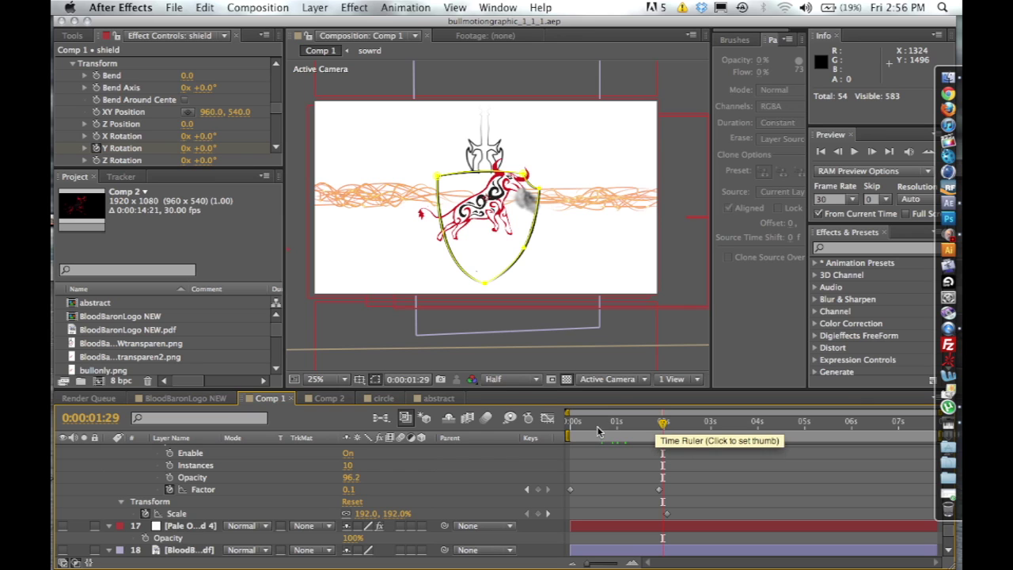
click(568, 425)
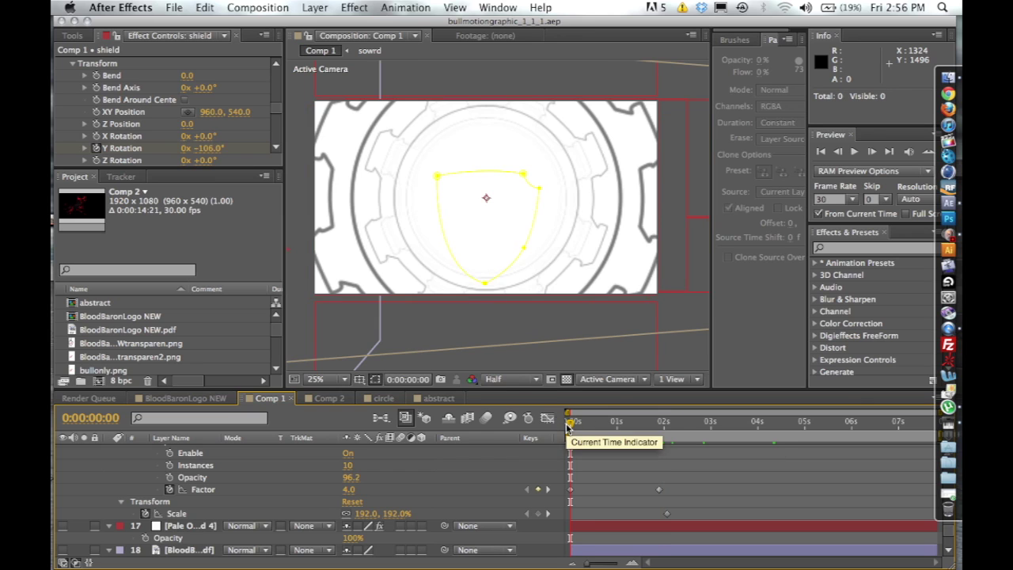
click(665, 432)
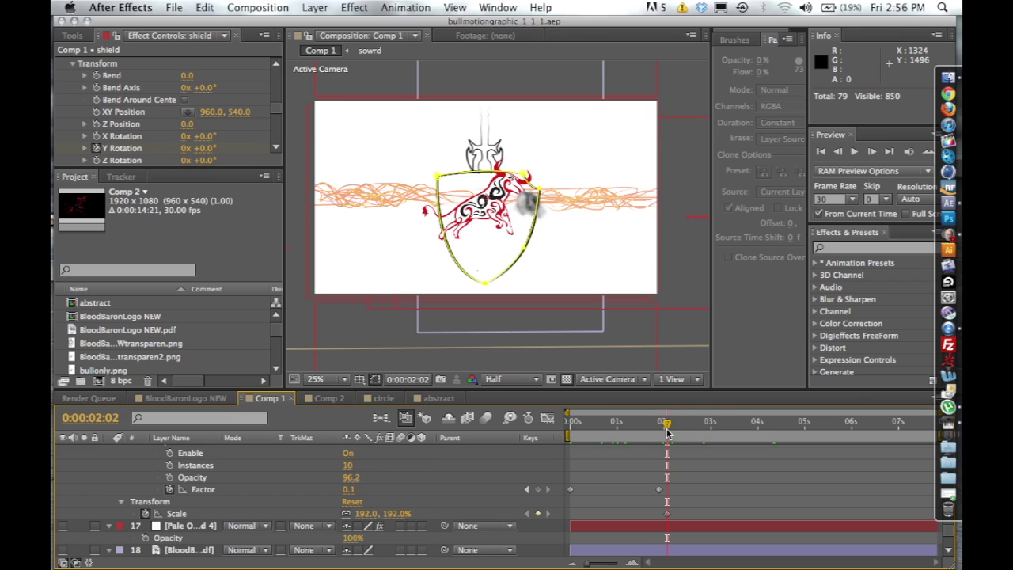
click(642, 425)
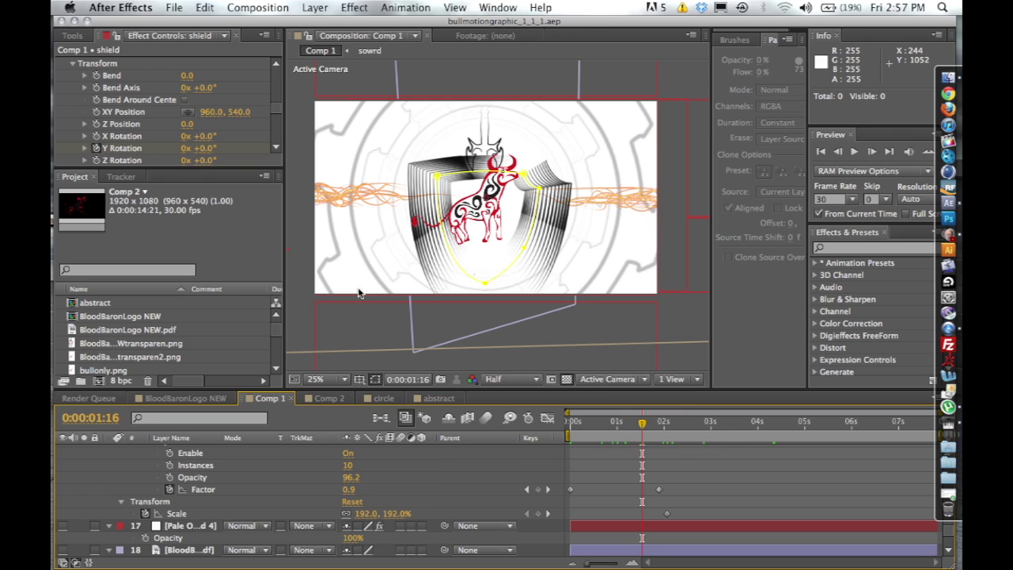
scroll(164, 130, down, 3)
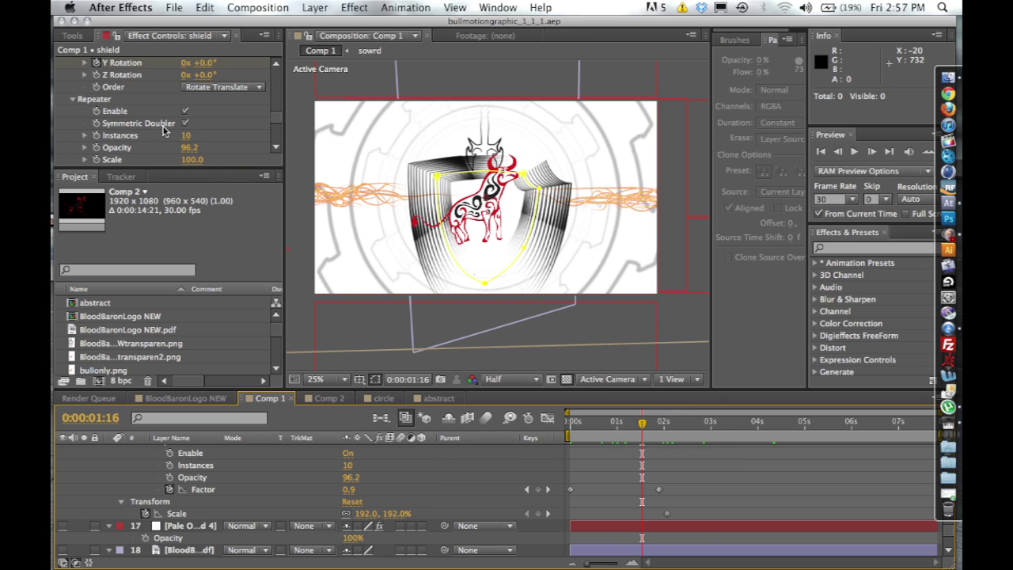
scroll(165, 131, down, 3)
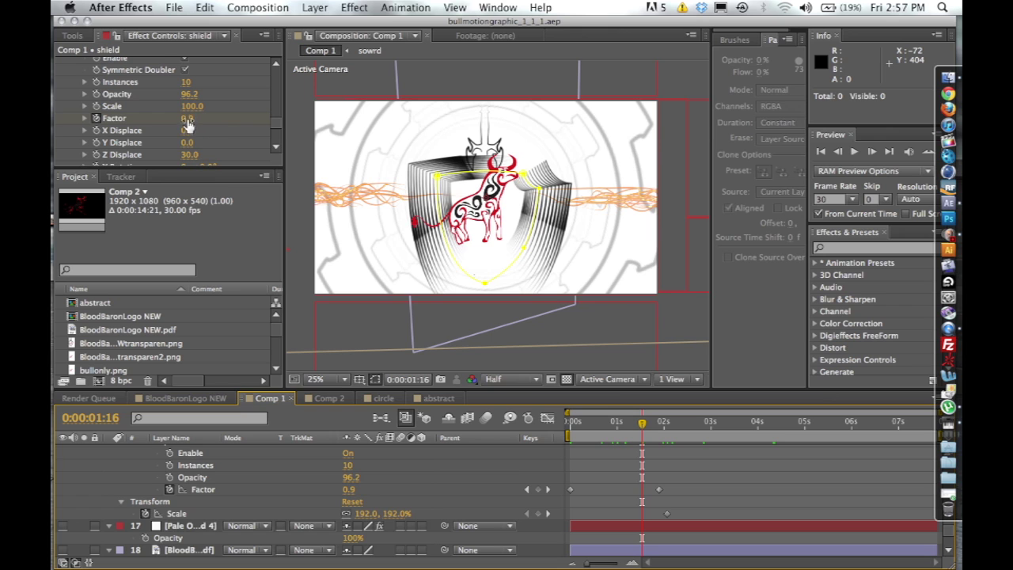
Try a new Repeater Factor, undo it, then move to 0:00:01:28
drag(190, 120, 230, 118)
key(super+z)
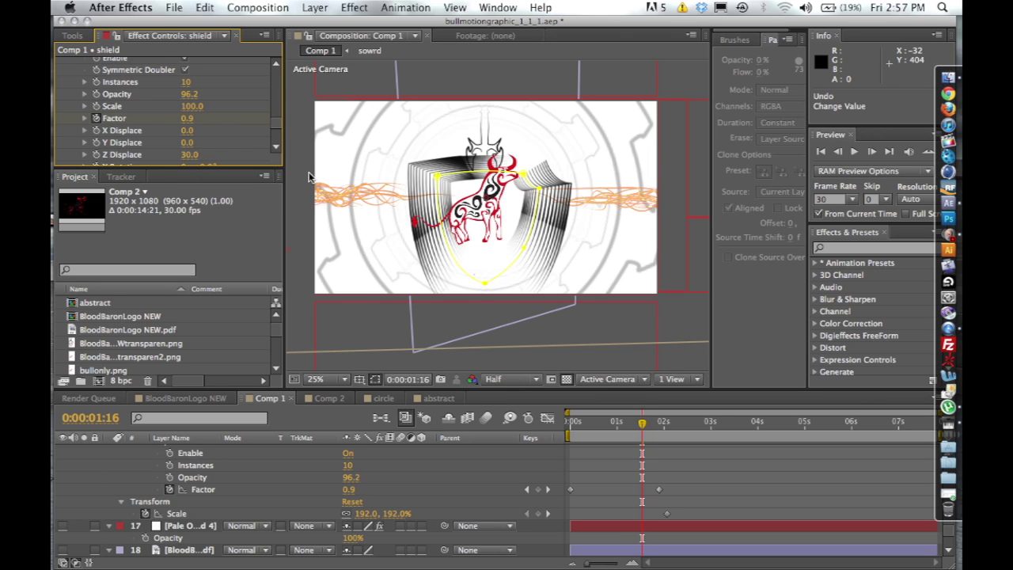
drag(643, 424, 662, 428)
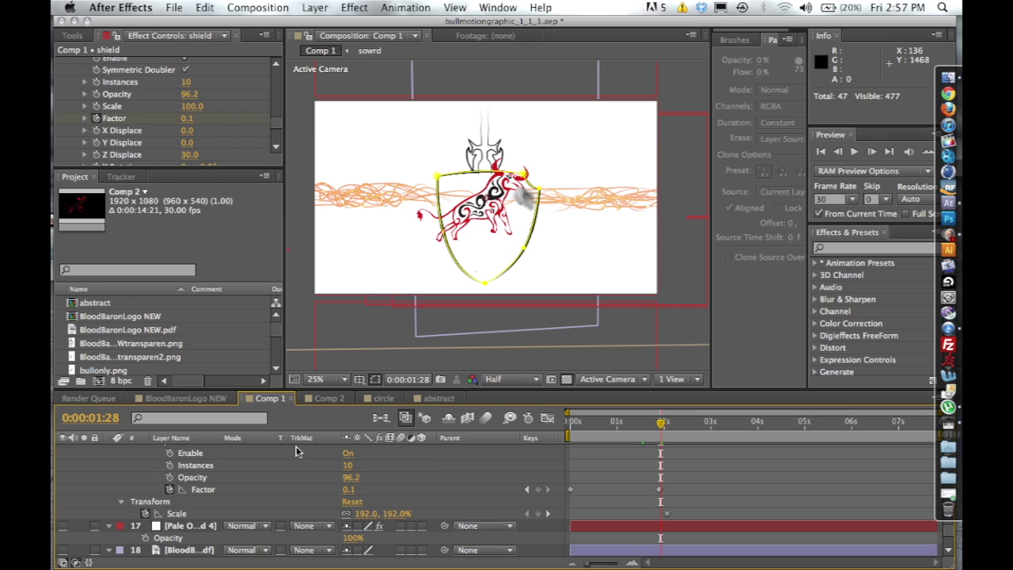
Select the sowrd layer in Comp 1 and open the sowrd precomp
scroll(247, 503, up, 8)
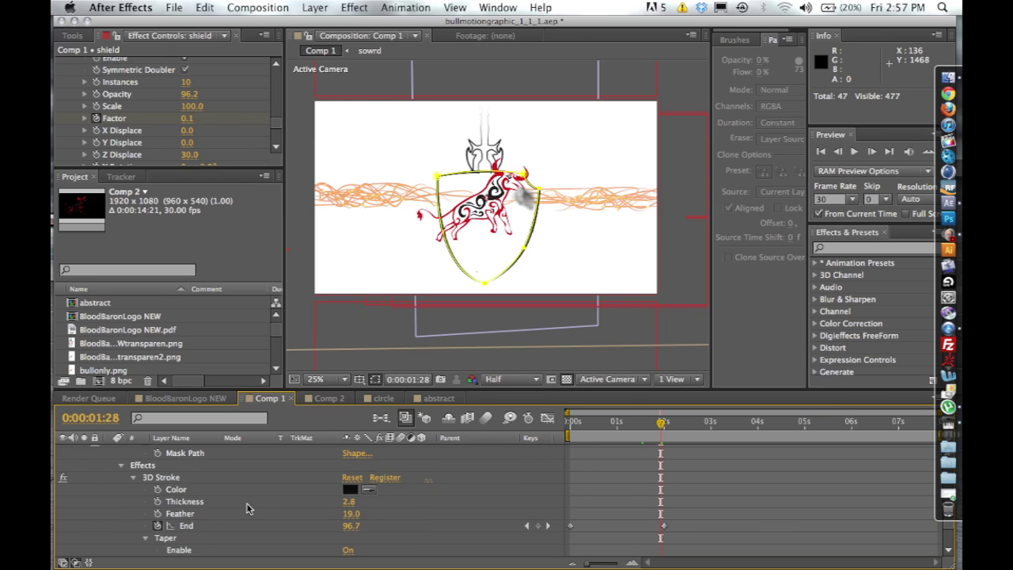
scroll(246, 503, up, 5)
scroll(246, 503, down, 1)
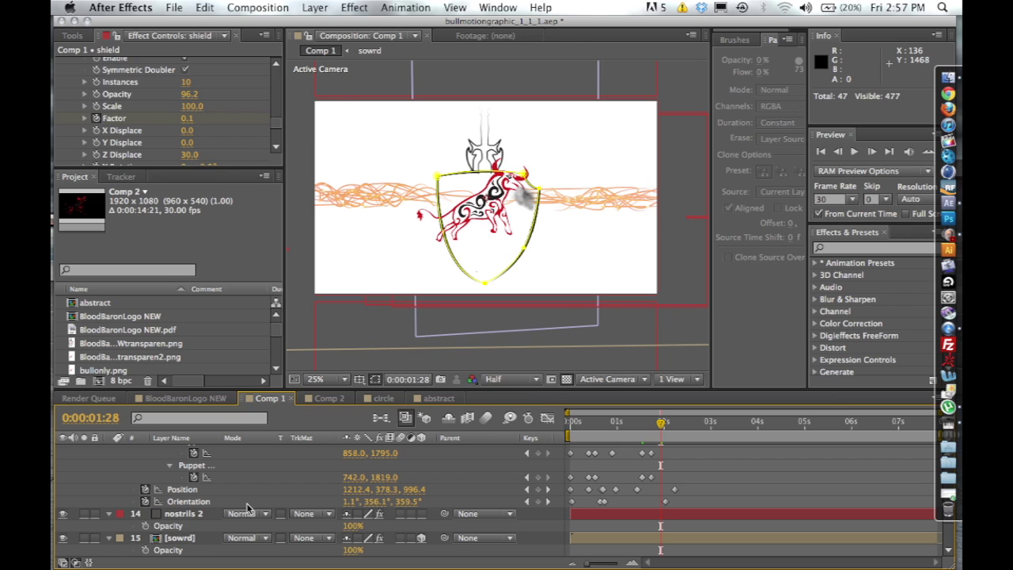
click(210, 528)
click(210, 538)
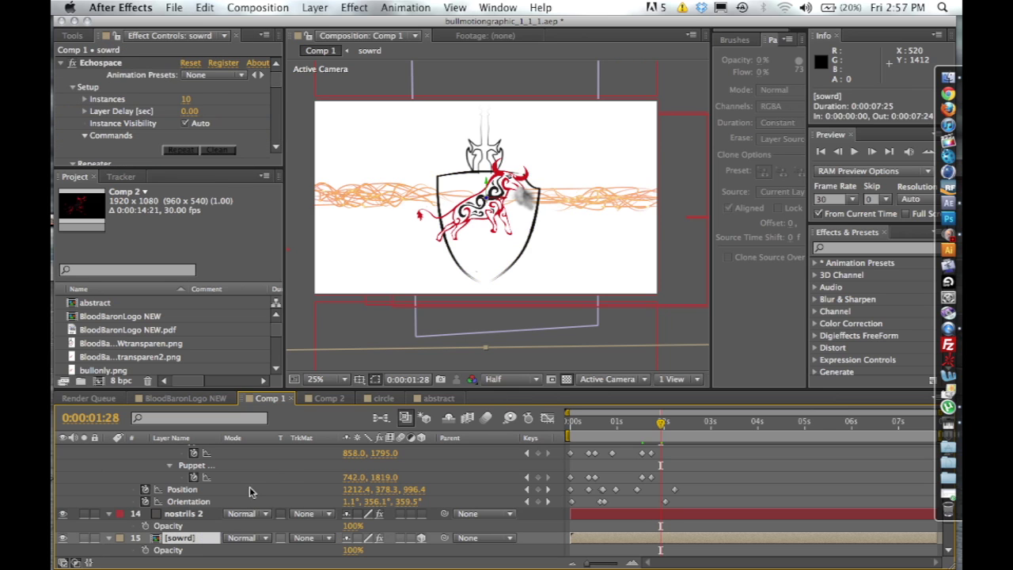
double_click(179, 540)
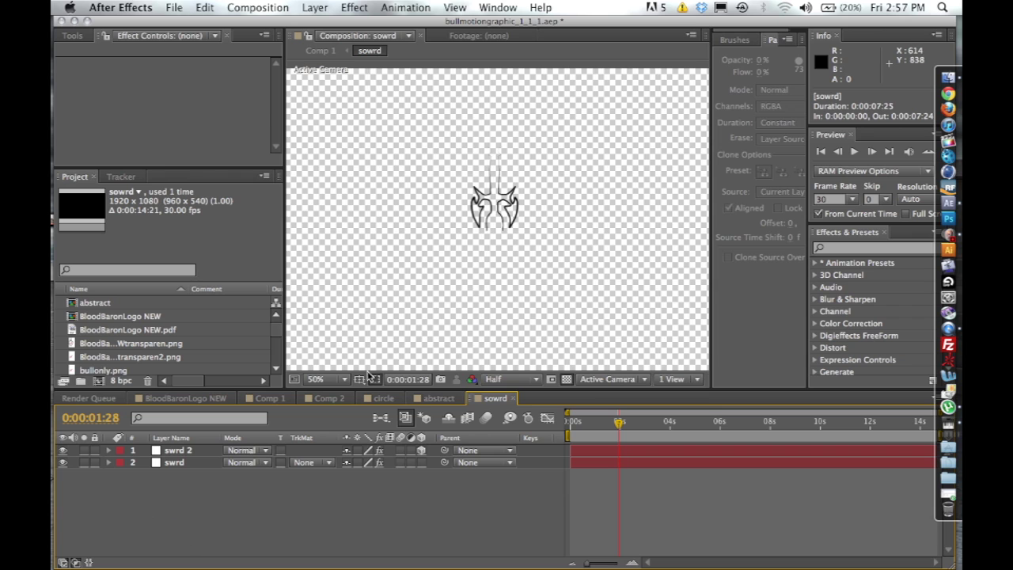
Show layers by source name, then review White Solid 2's 3D Stroke settings (Thickness 3.0)
click(190, 438)
click(199, 450)
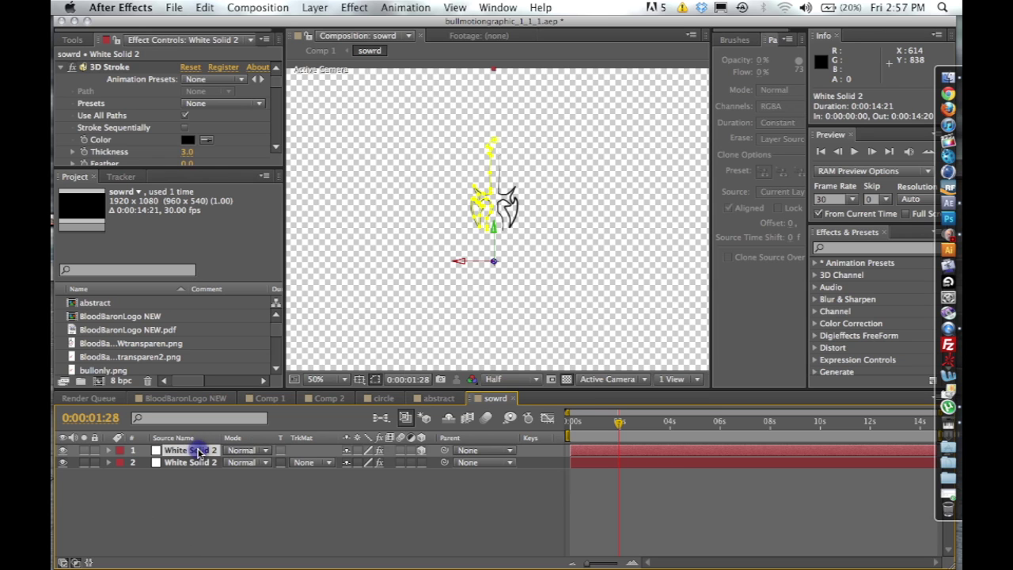
scroll(478, 212, up, 4)
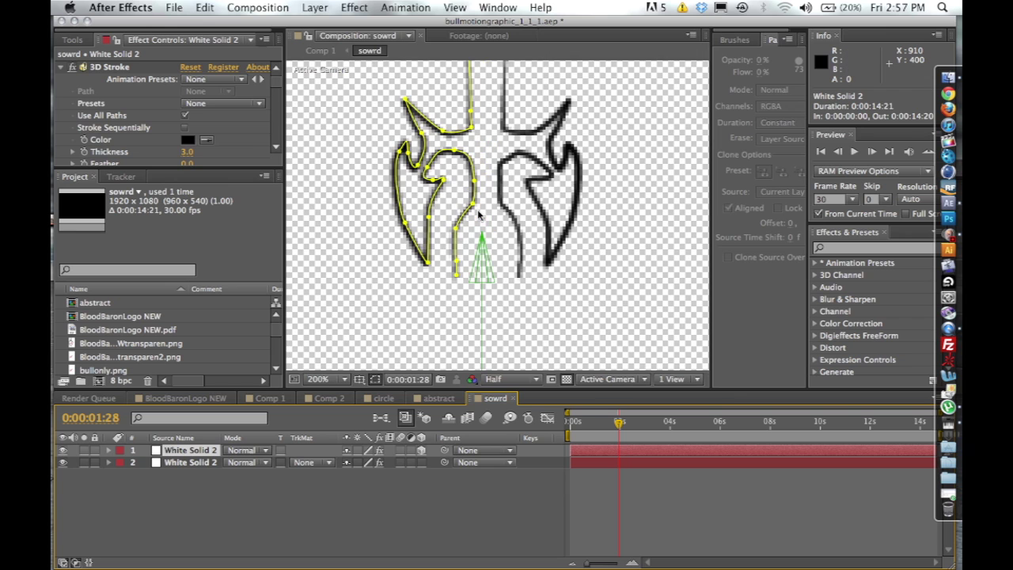
scroll(479, 212, down, 2)
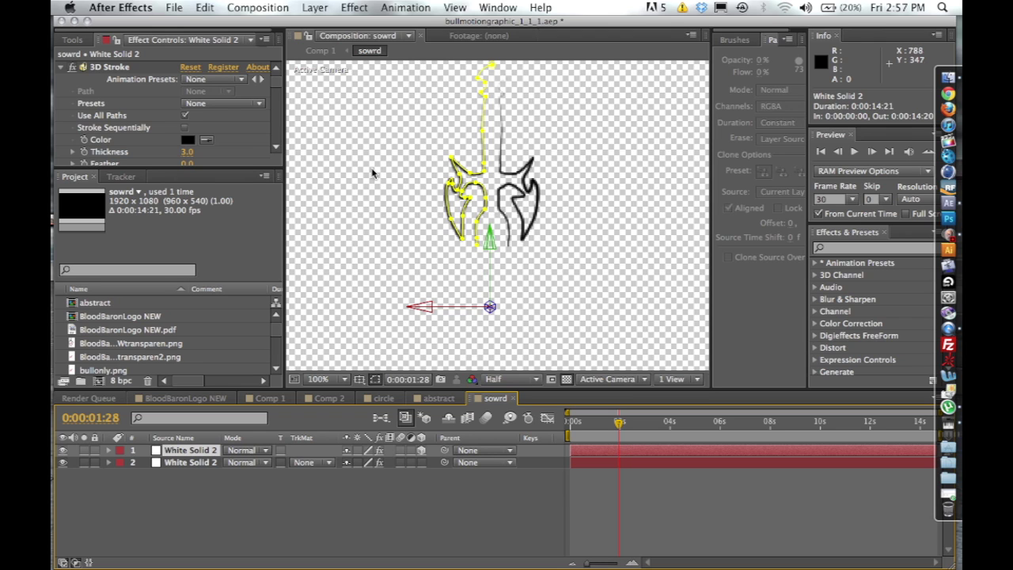
scroll(204, 144, down, 7)
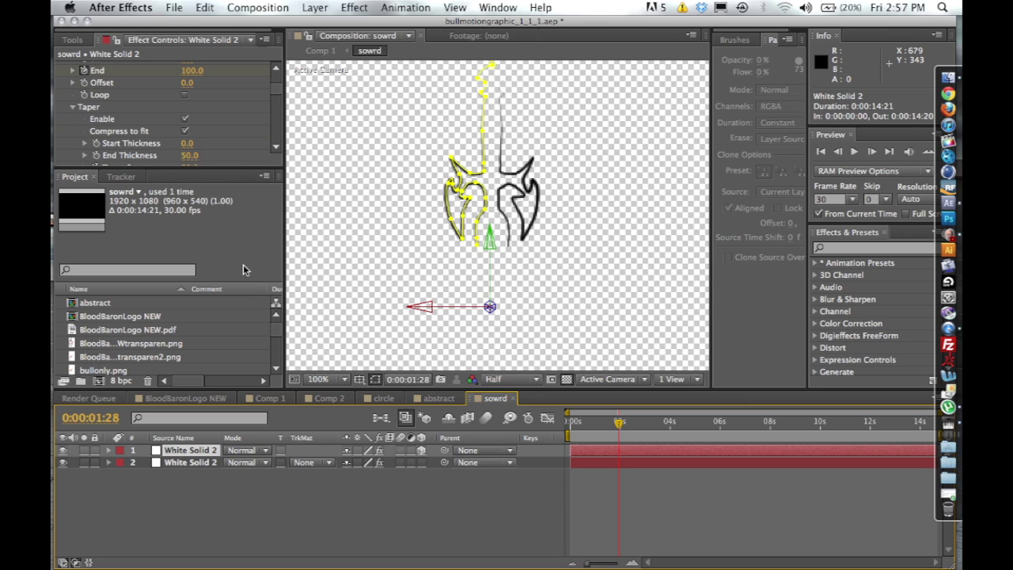
scroll(180, 124, down, 5)
scroll(181, 124, down, 2)
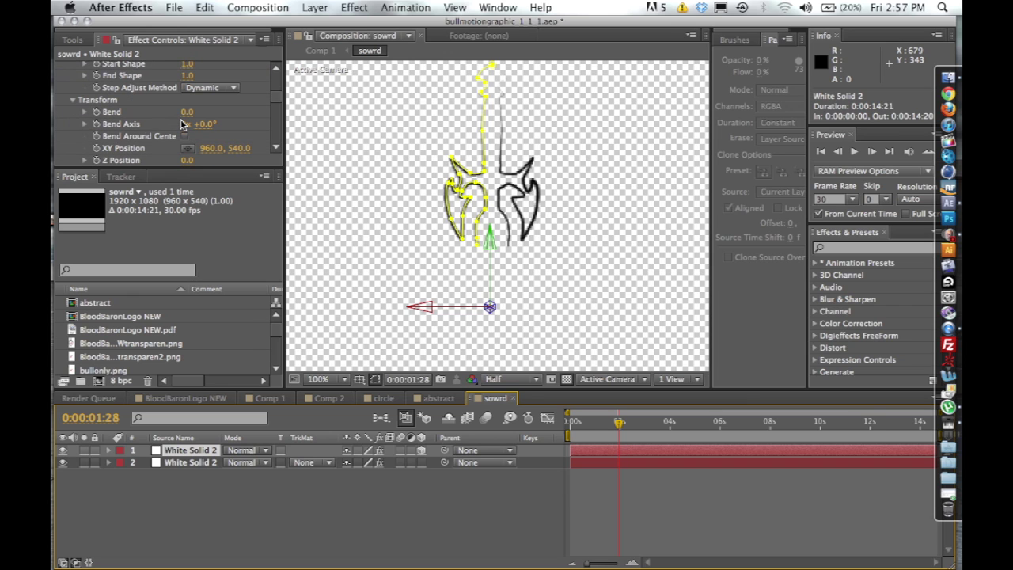
scroll(181, 125, down, 4)
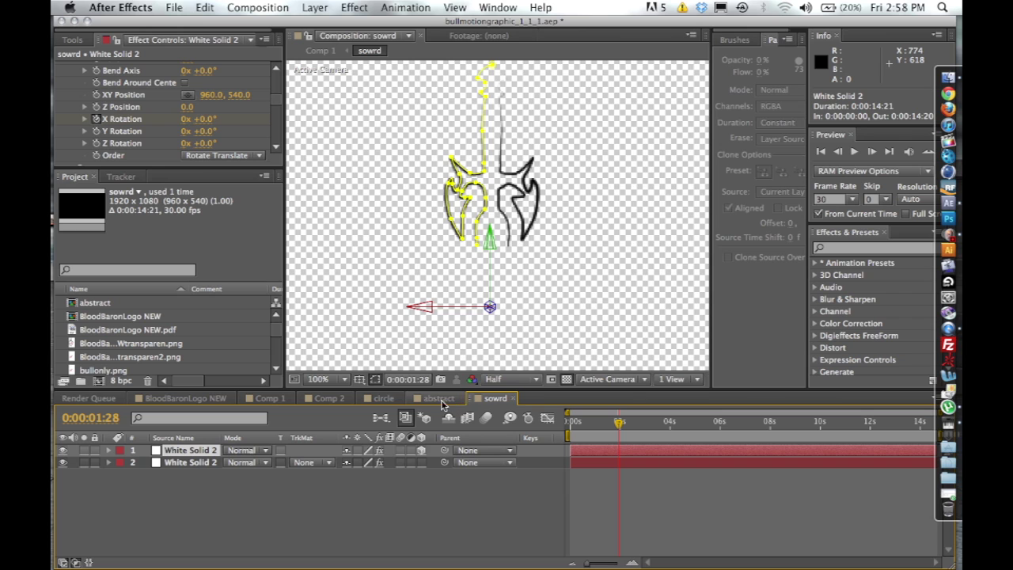
Back in Comp 1, scrub from 0:00:00:06 to 0:00:01:06 as the sword strokes form
click(274, 399)
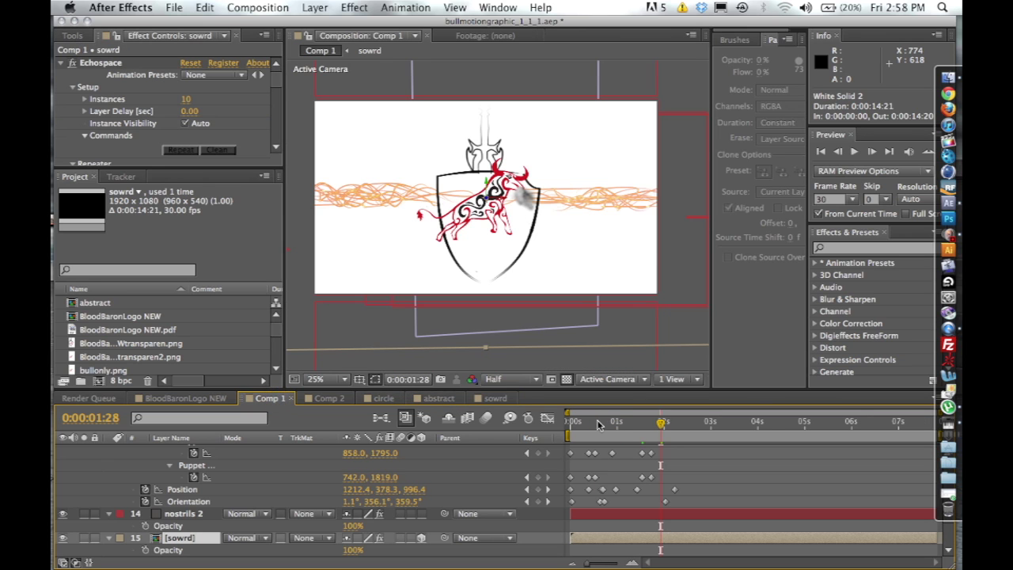
click(597, 424)
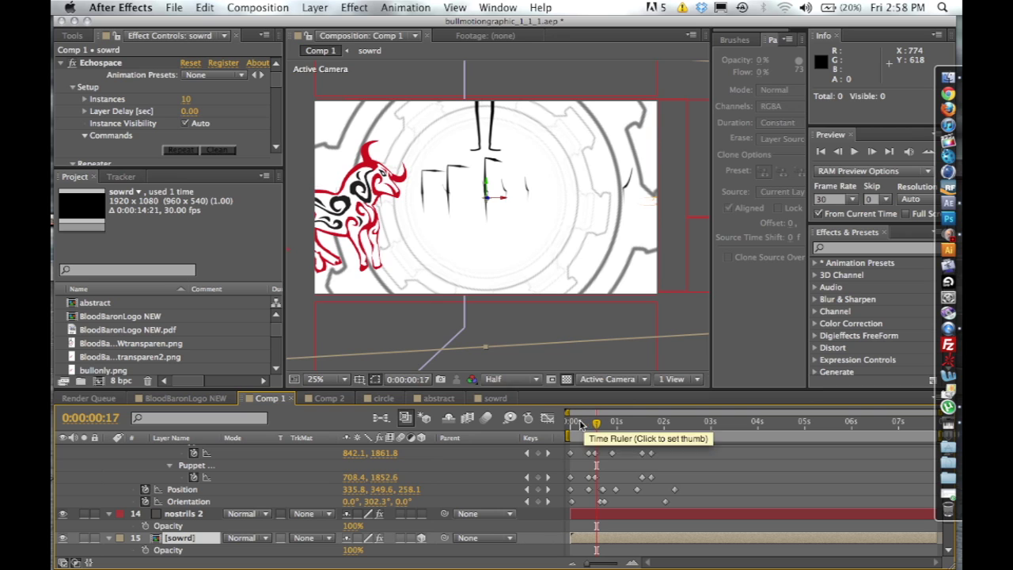
click(580, 424)
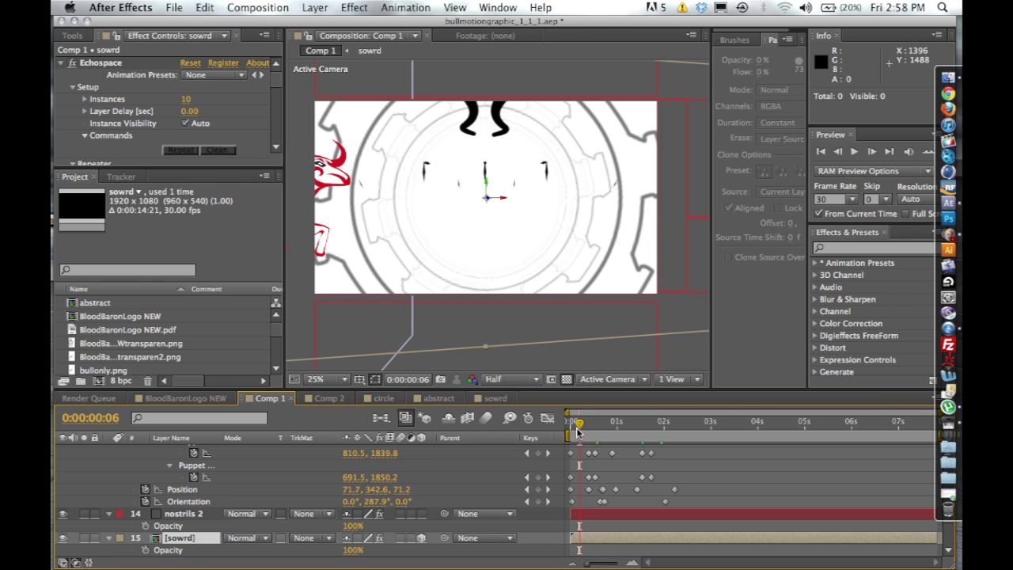
drag(579, 428, 599, 424)
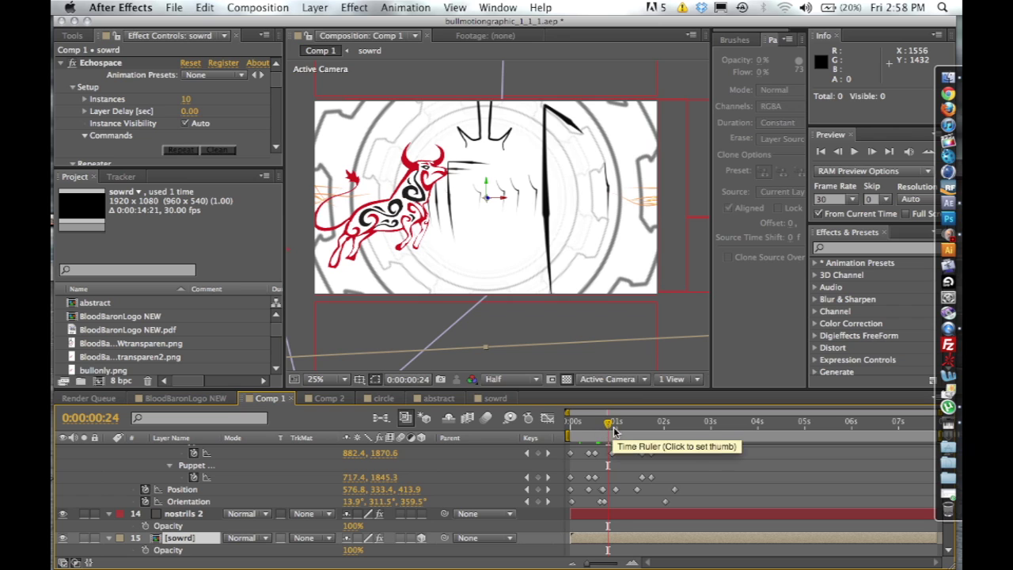
click(619, 430)
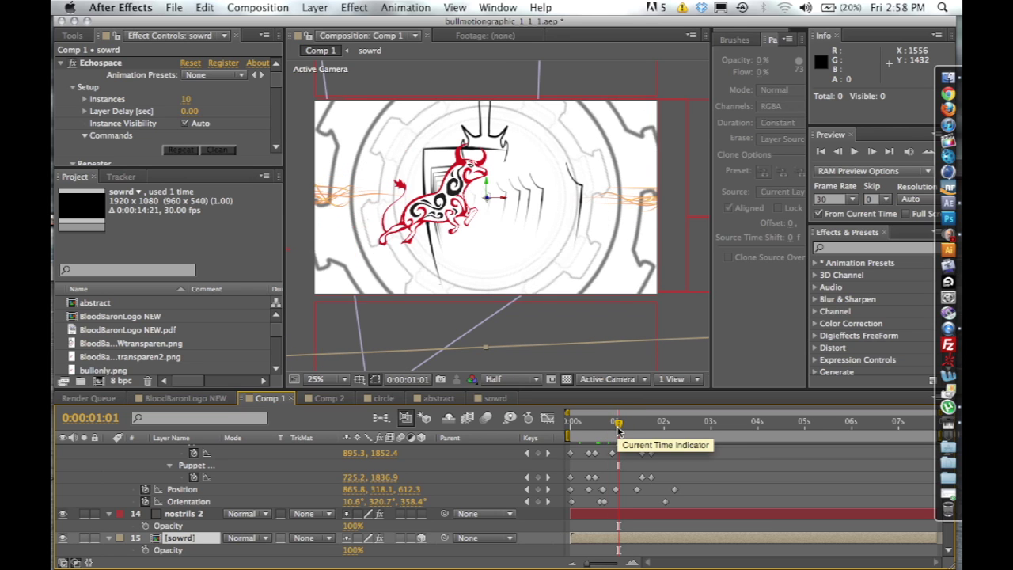
drag(619, 429, 627, 428)
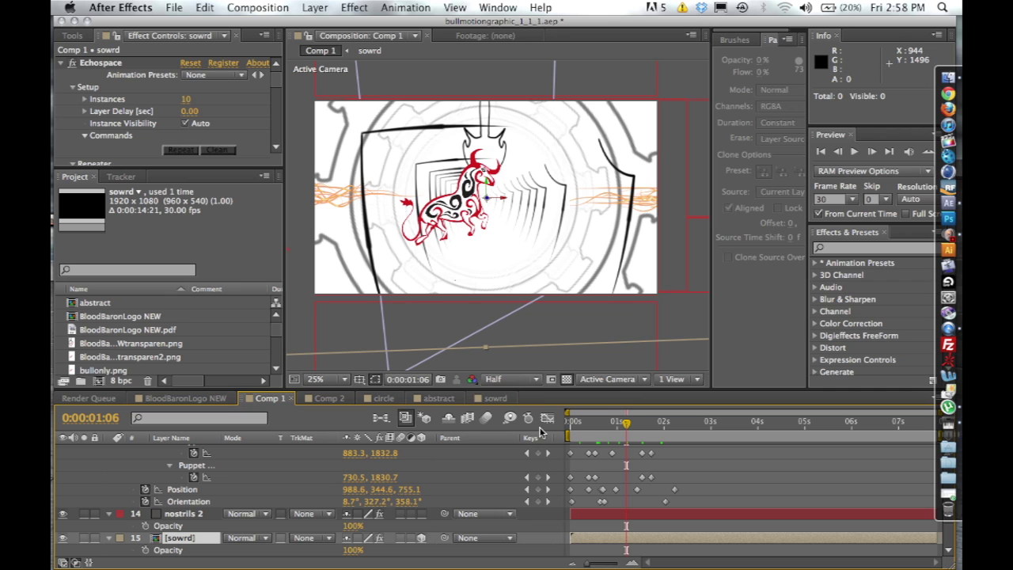
Scrub to 0:00:02:13 and zoom the viewer to 100% on the bull's hooves
scroll(616, 461, up, 10)
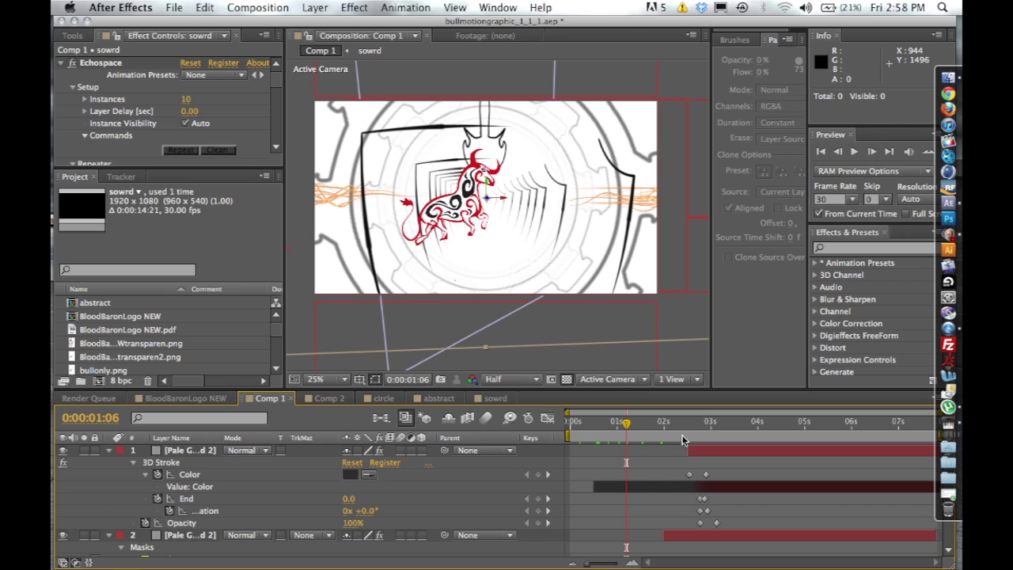
drag(682, 426, 685, 438)
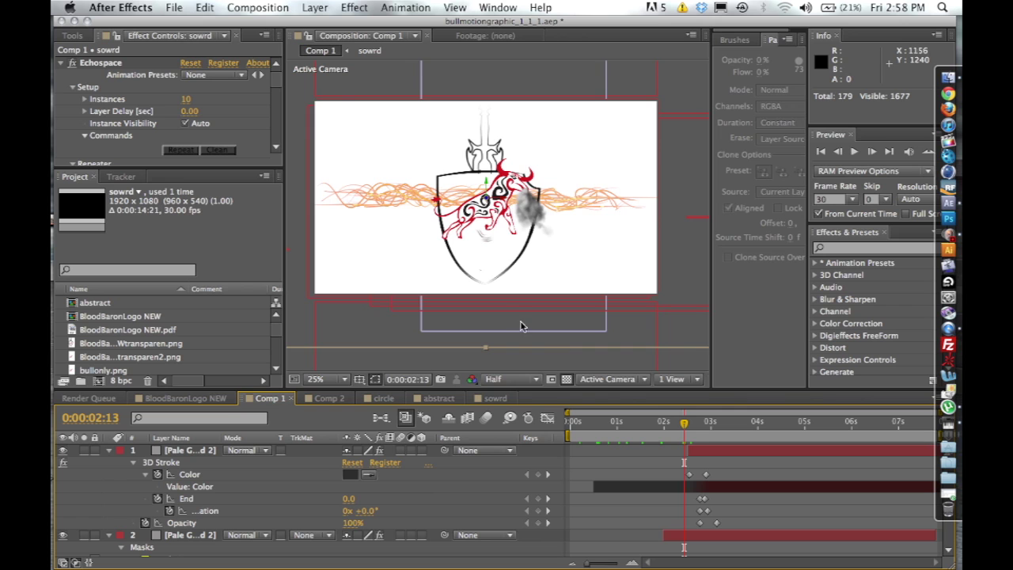
scroll(471, 264, up, 4)
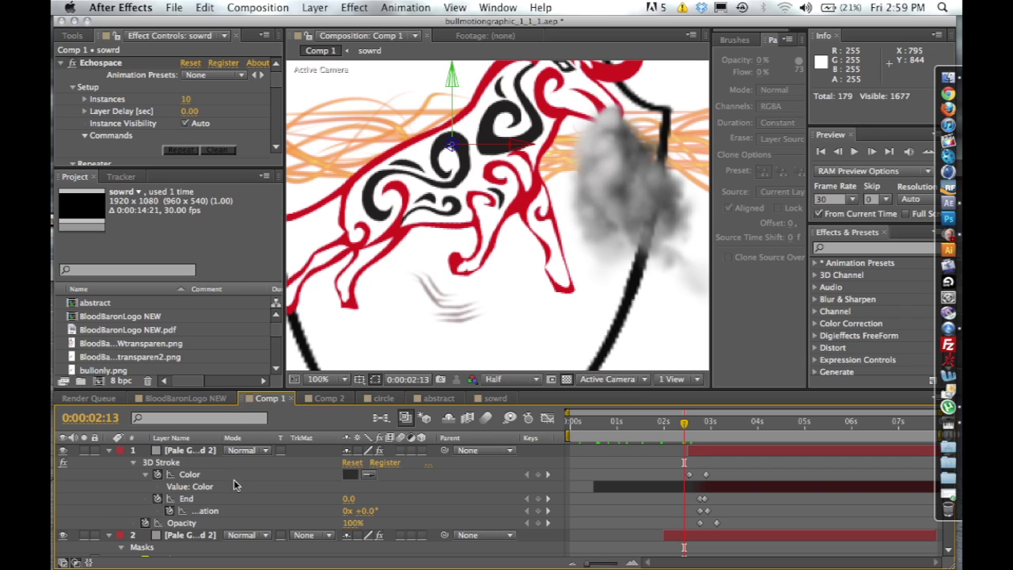
Select Pale Gray-Red Solid 2, preview it in the Layer panel, then return to Comp 1
click(165, 463)
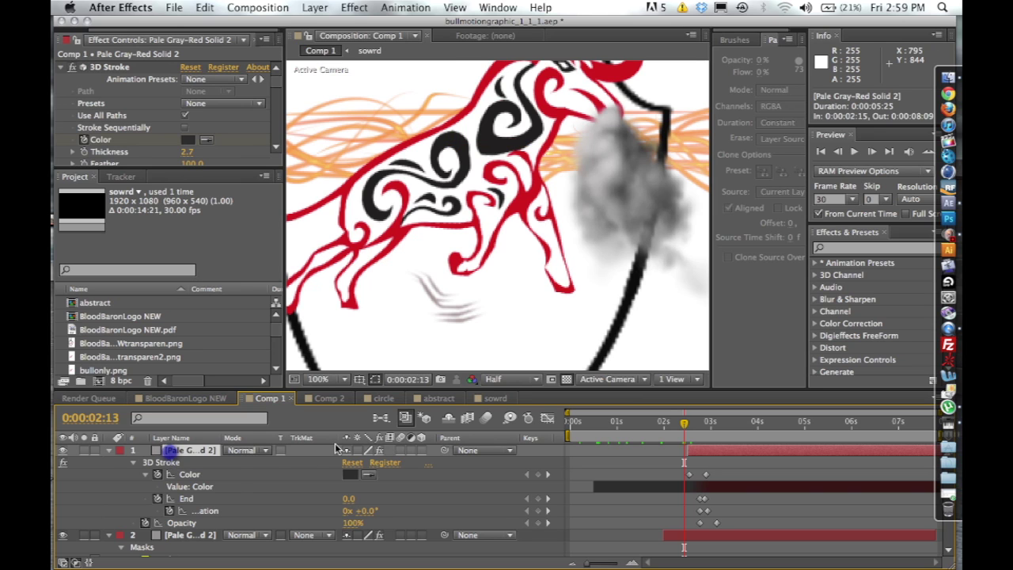
double_click(180, 449)
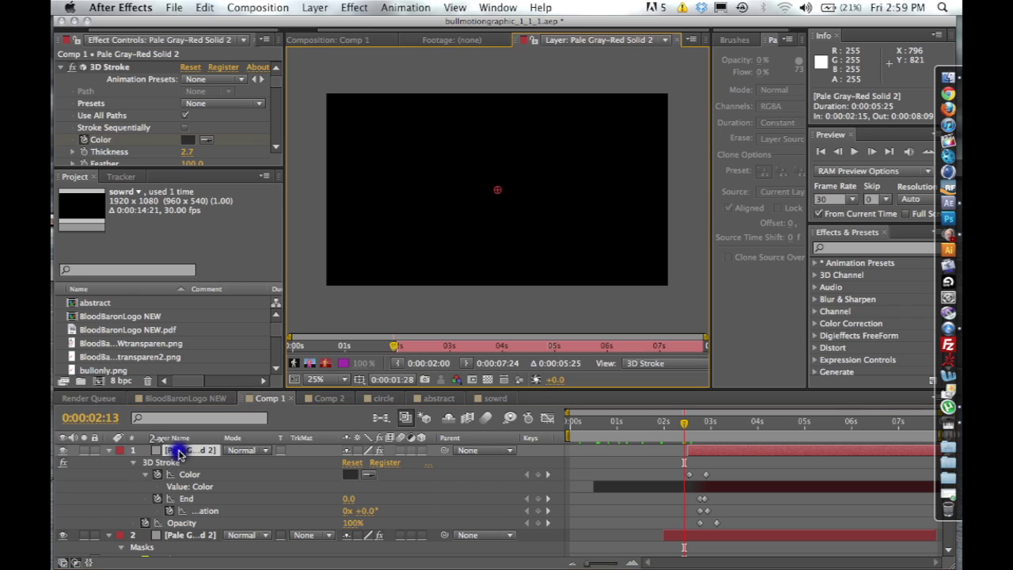
click(679, 39)
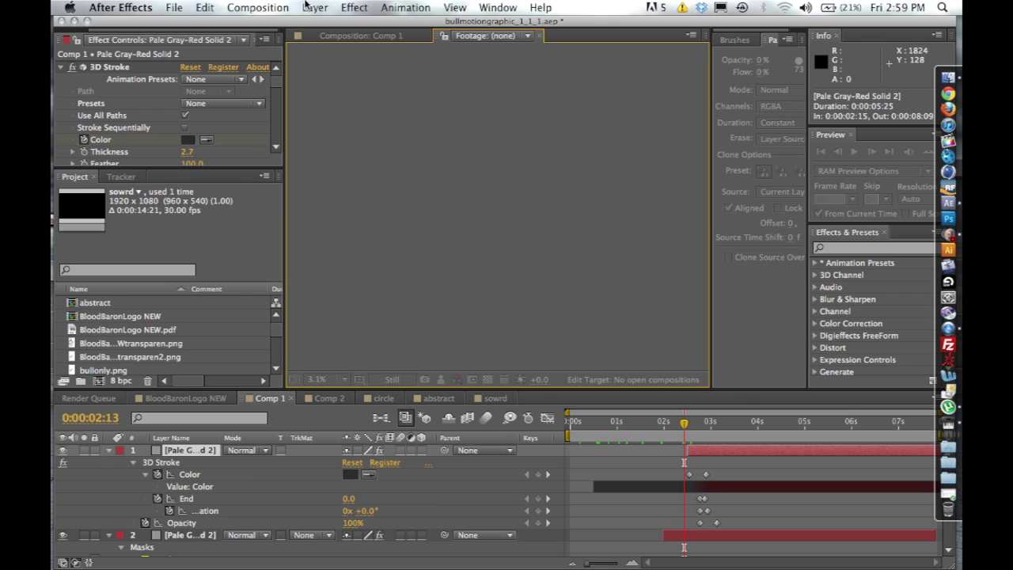
click(316, 36)
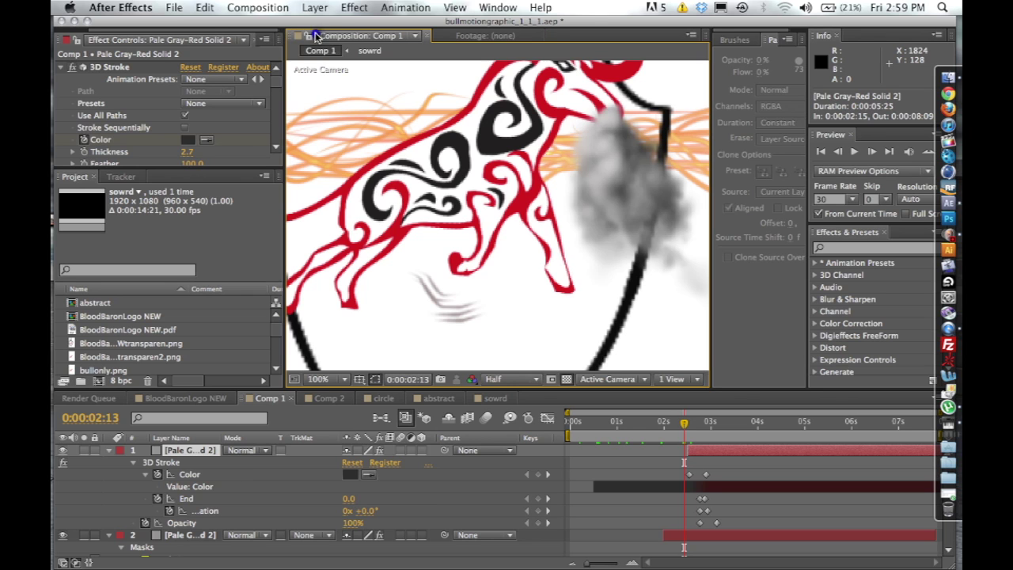
Review the second dust layer's path and 3D Stroke settings, then advance past 0:00:02:14
click(194, 535)
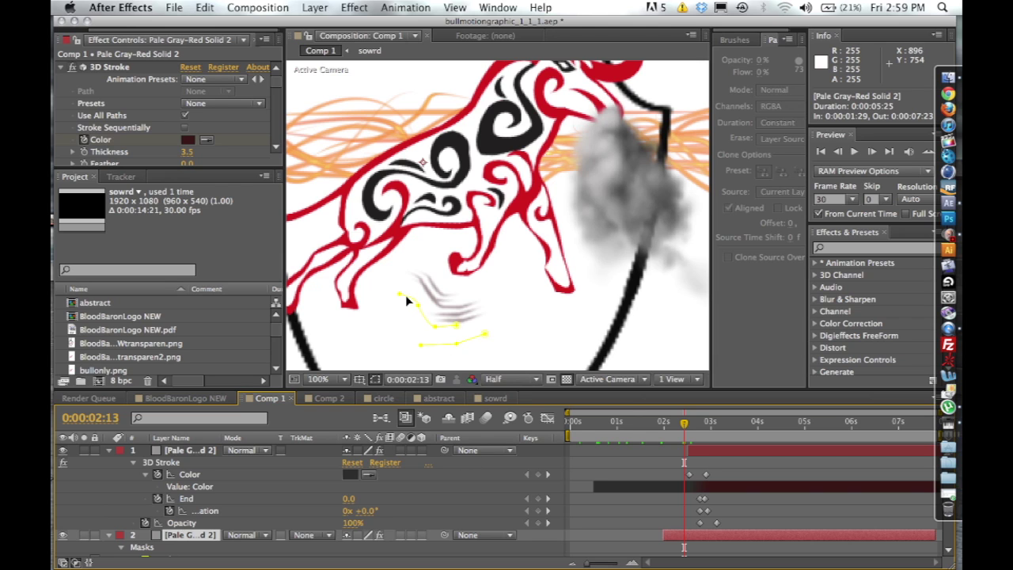
scroll(83, 108, down, 5)
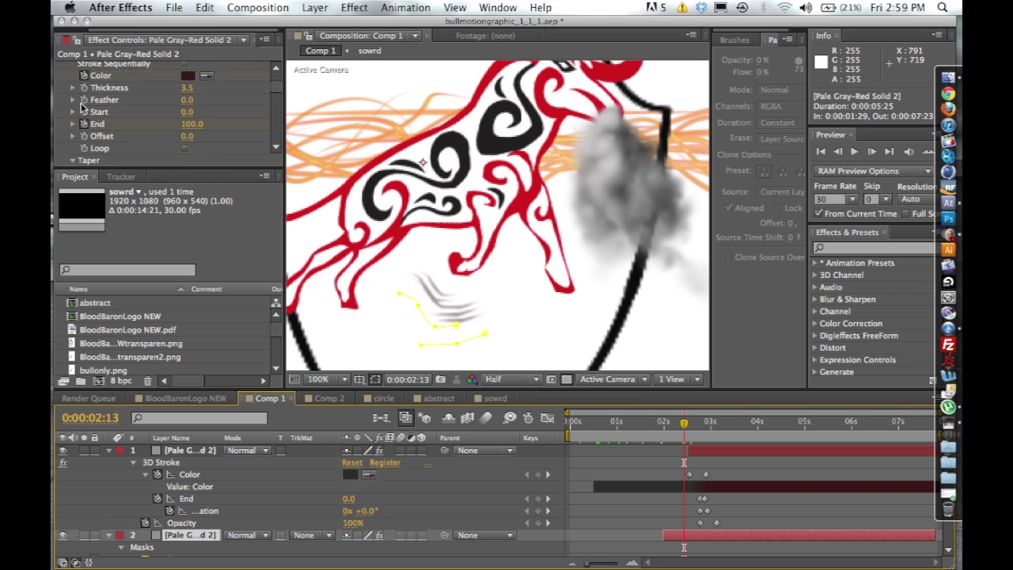
scroll(83, 108, down, 10)
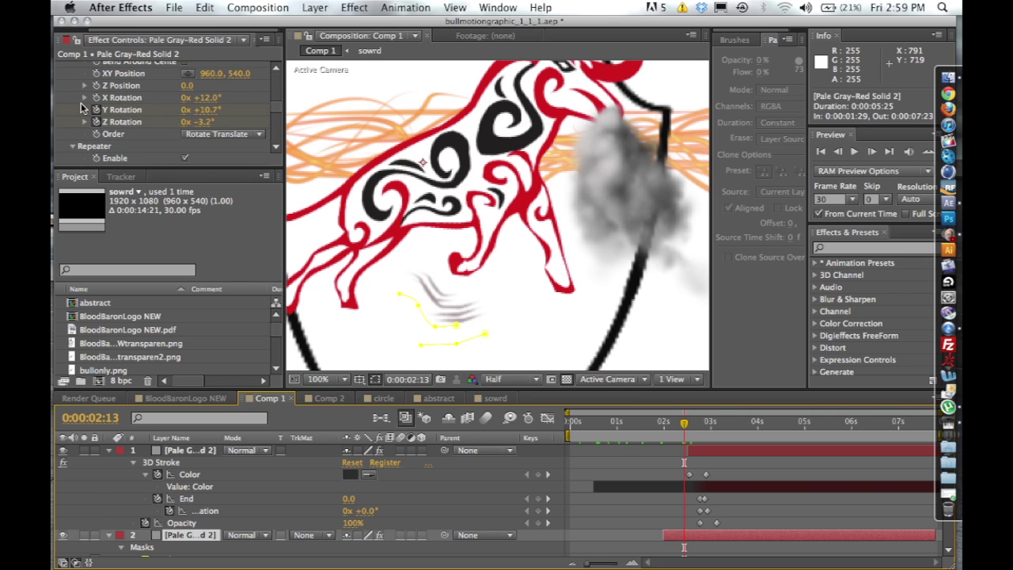
scroll(83, 108, up, 3)
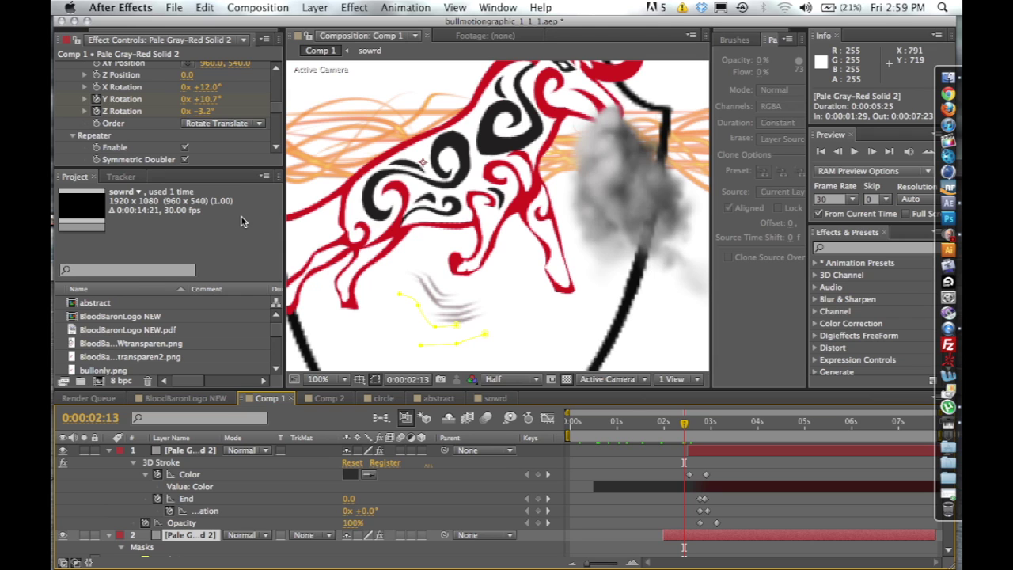
click(684, 425)
drag(685, 430, 707, 428)
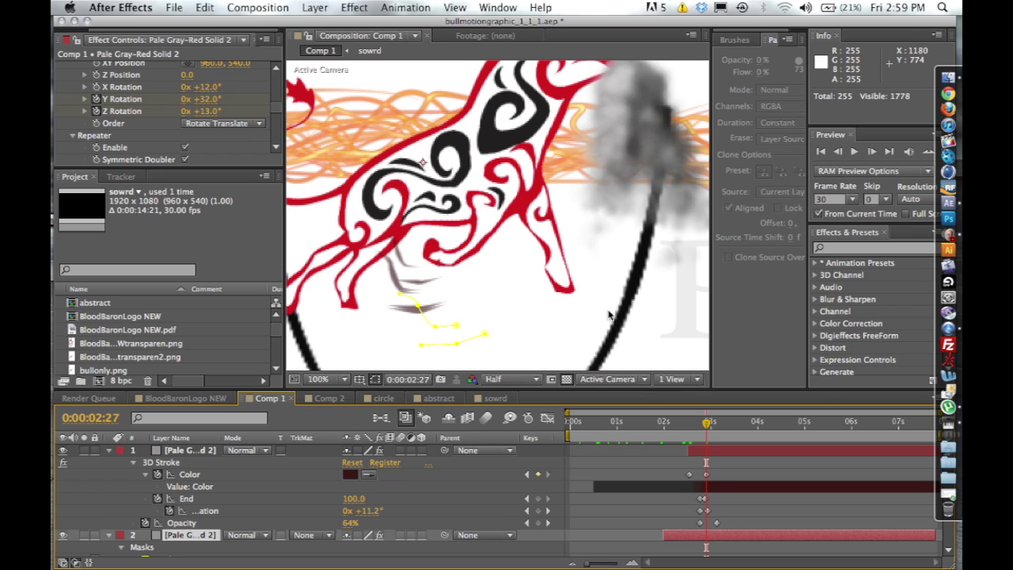
Zoom the Composition viewer out to see the shield, bull, dust and Blood Baron title
key(comma)
key(comma)
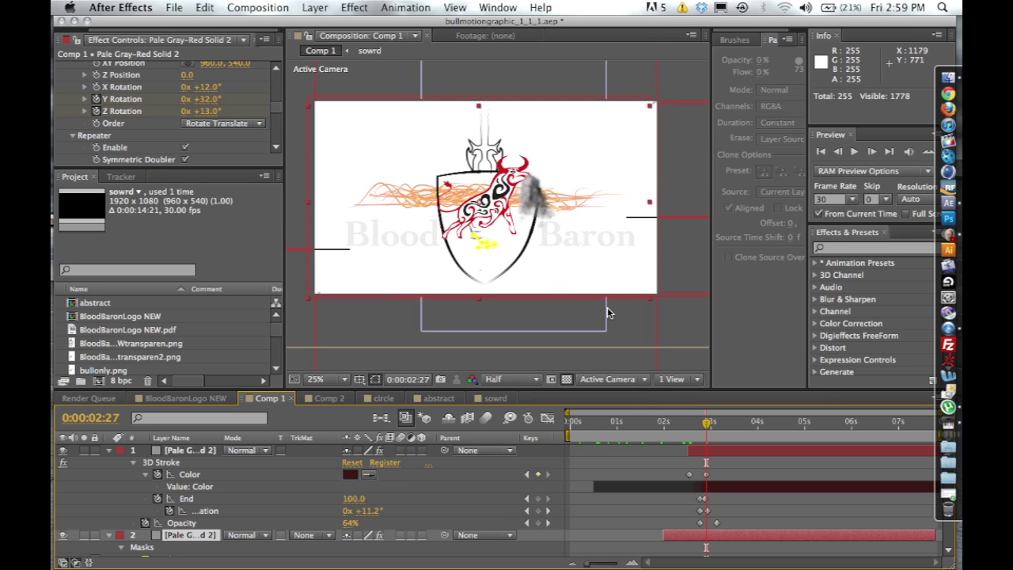